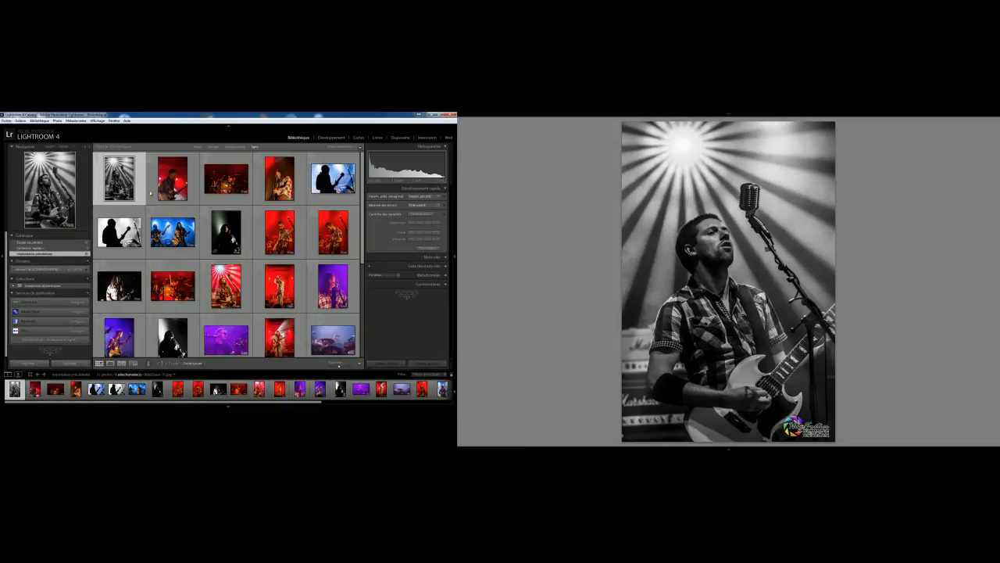
Display the red-lit guitarist photo and review the available secondary display options
left_click(172, 179)
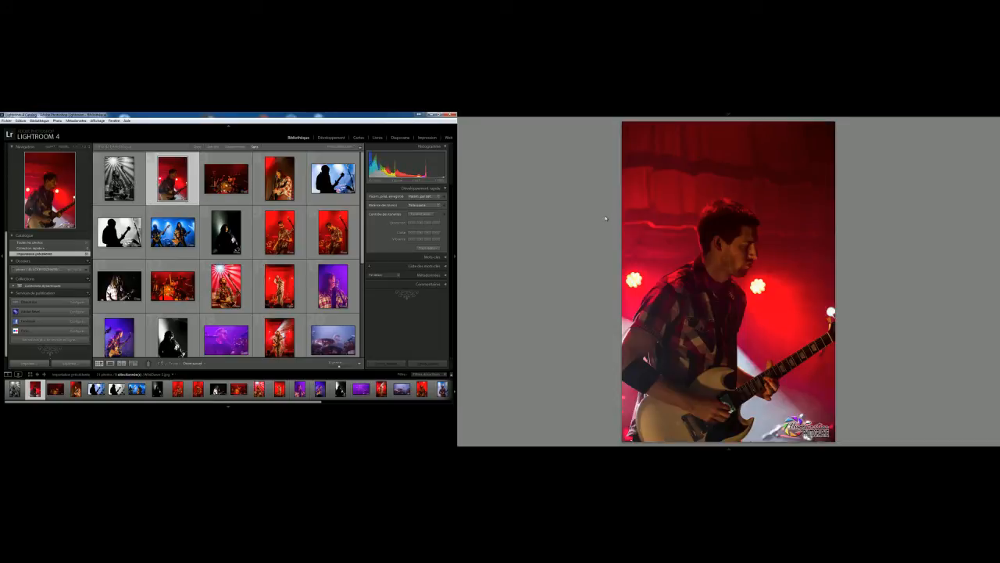
left_click(97, 120)
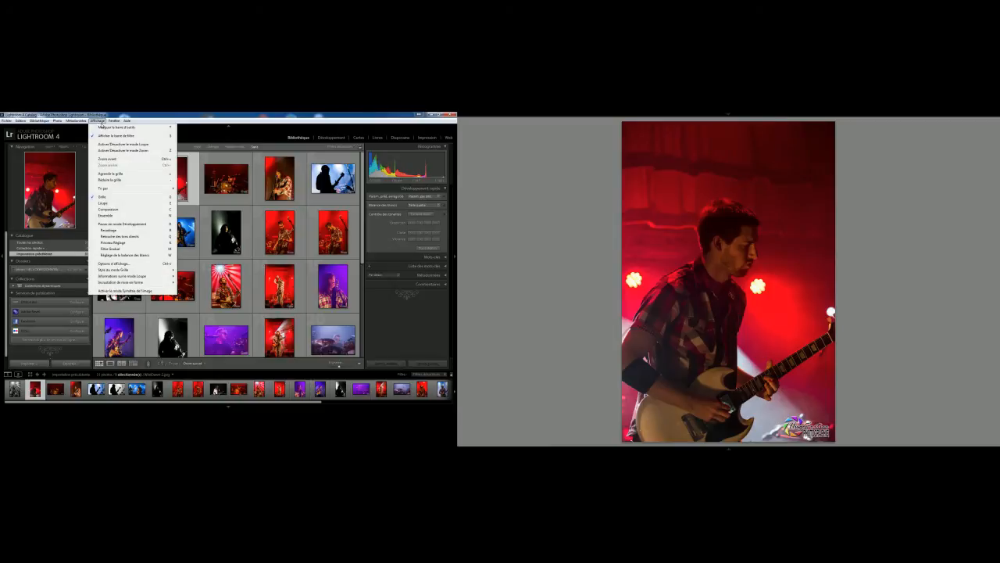
mouse_move(114, 120)
mouse_move(162, 157)
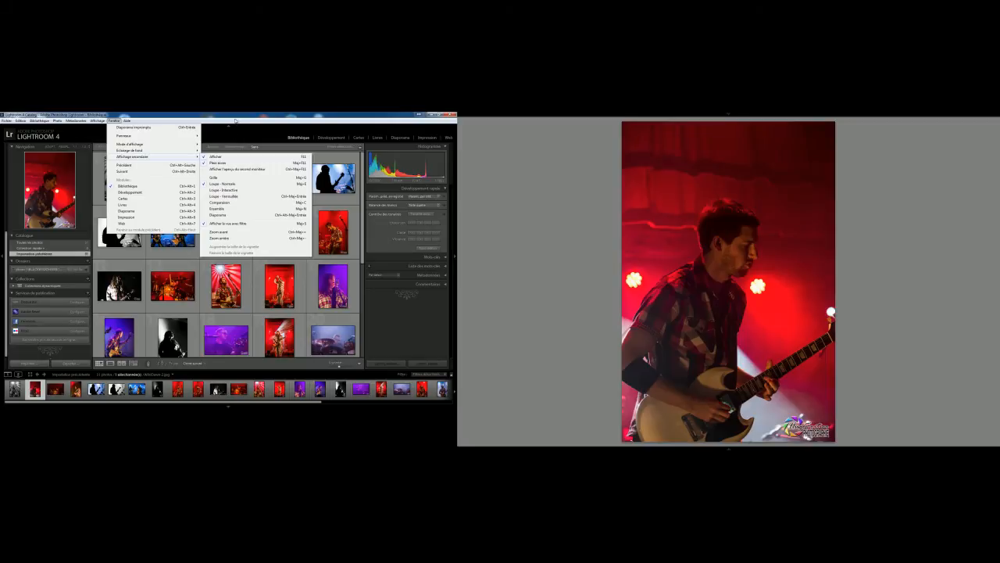
left_click(228, 178)
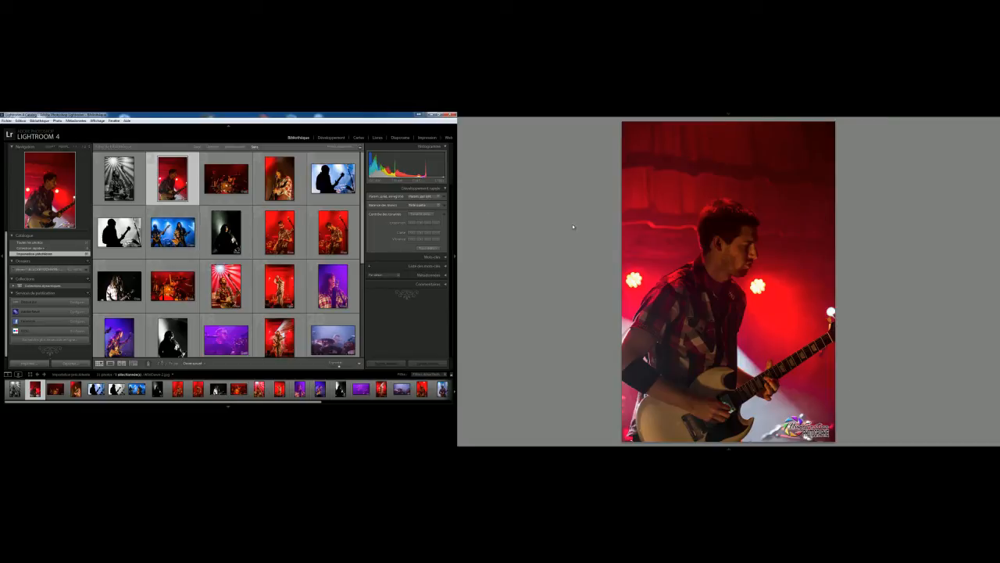
Apply quick exposure decreases and increases to the drummer photo, along with quick clarity adjustments
left_click(225, 178)
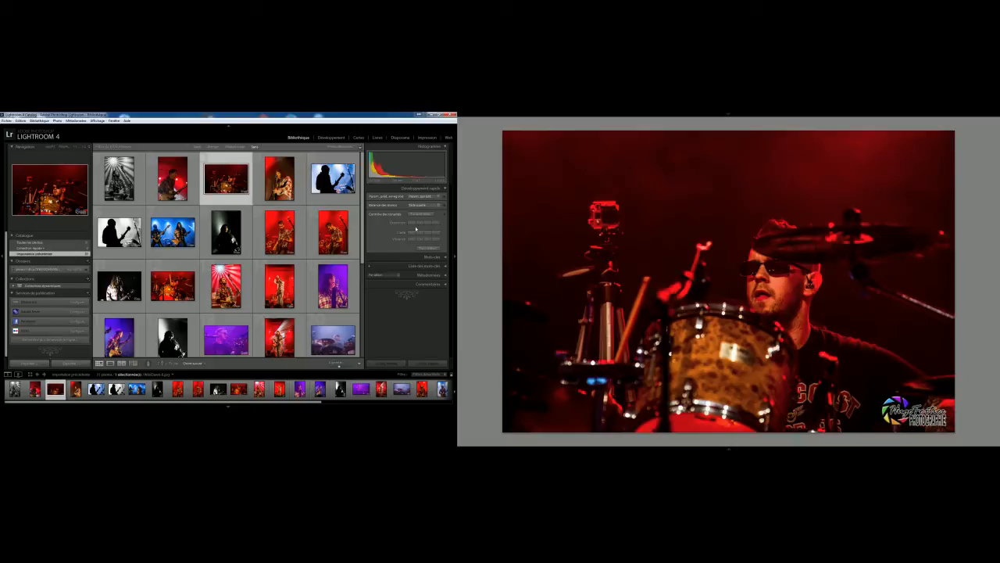
left_click(413, 223)
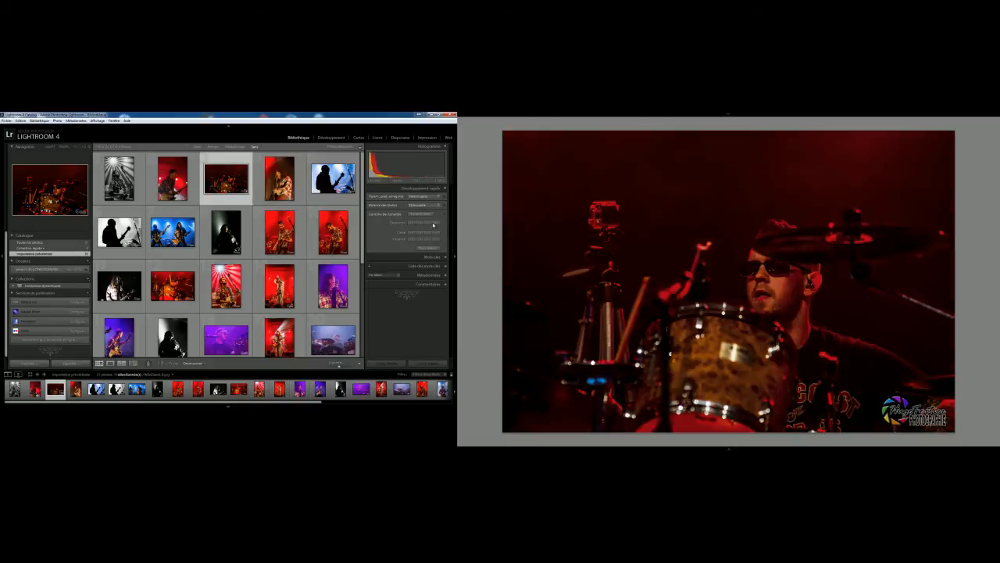
left_click(436, 224)
left_click(428, 225)
left_click(420, 225)
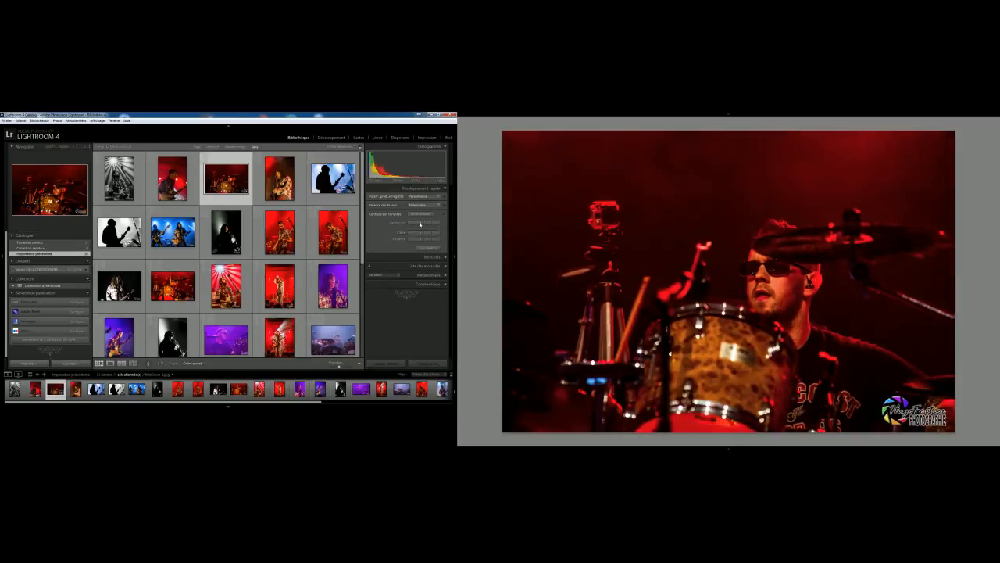
left_click(436, 234)
left_click(416, 233)
Open the sunburst-background singer photo in the Développement module and hide the secondary display window
key("Down")
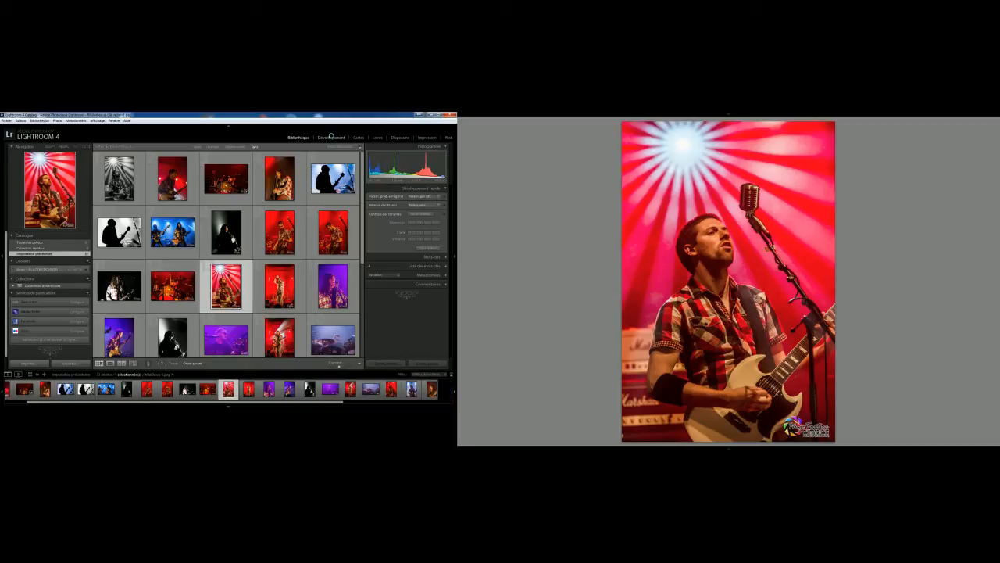
left_click(327, 138)
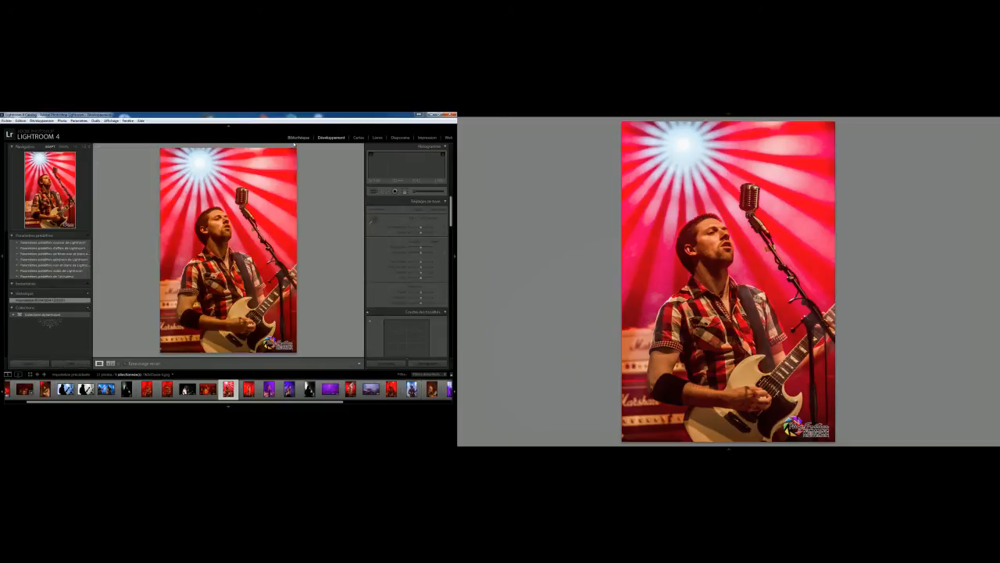
key("F11")
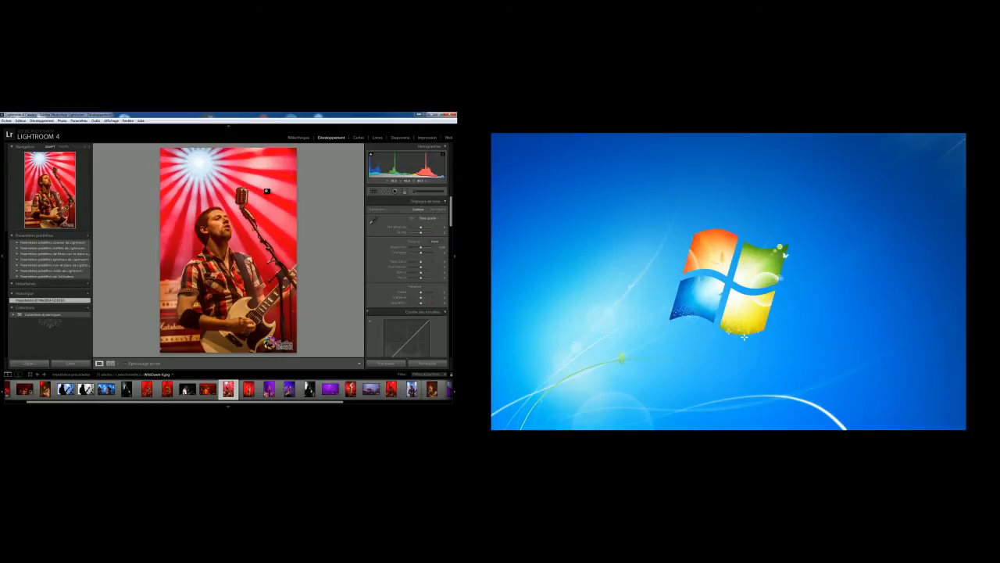
Select the photo of the performer with raised hands and show the secondary display window
left_click(248, 388)
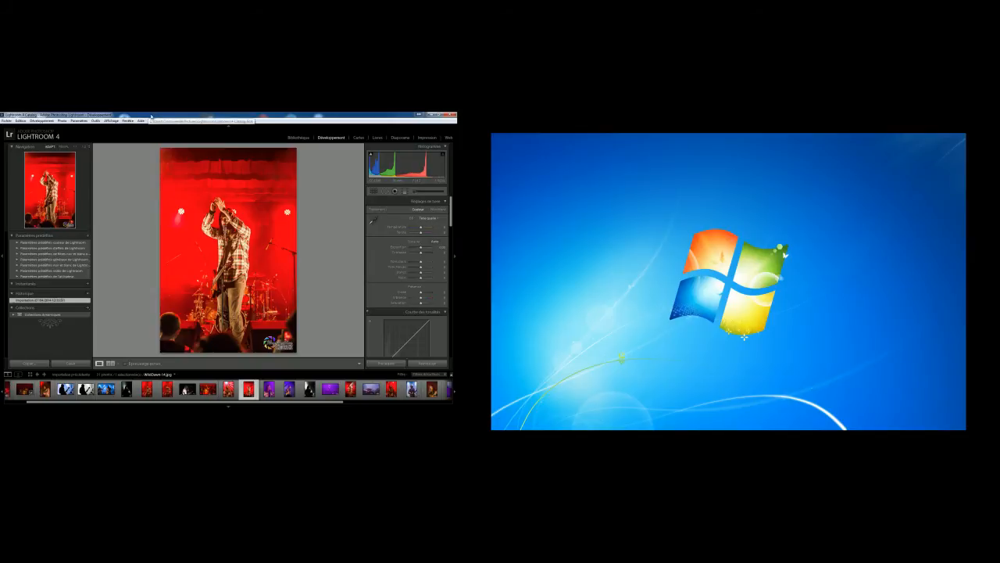
key("F11")
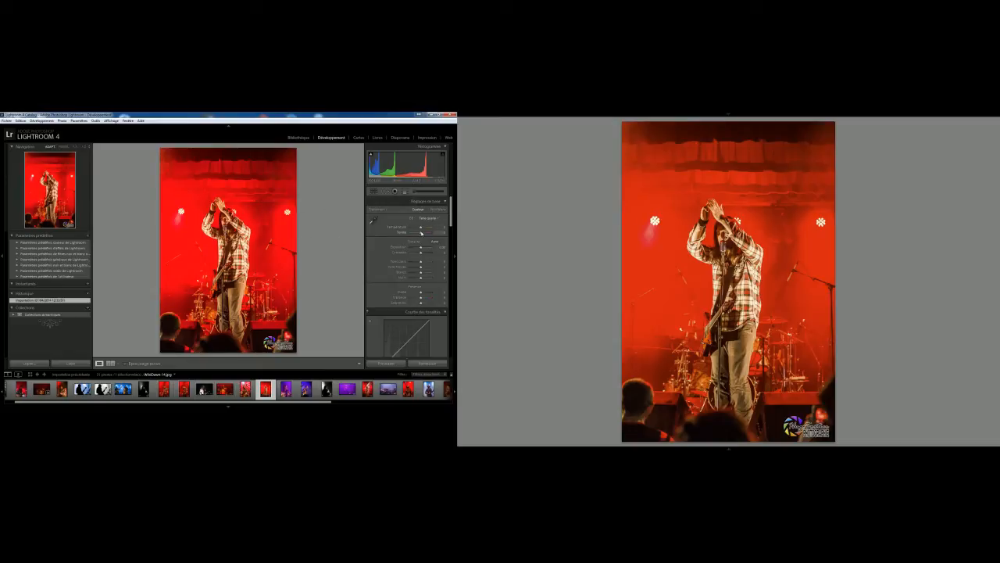
Try a Tons clairs adjustment on the photo of the performer with raised hands
scroll(422, 233, "down", 2)
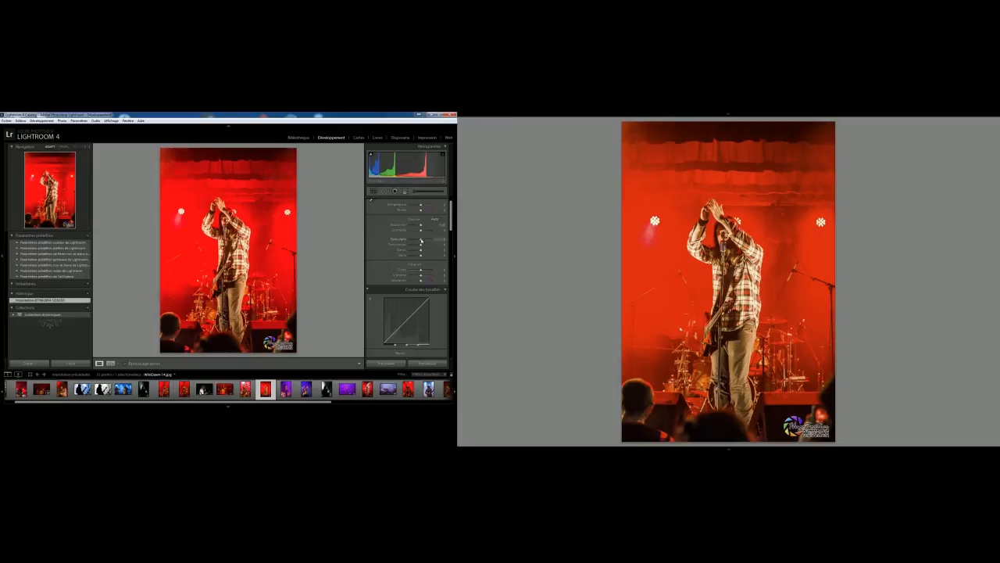
mouse_move(421, 241)
left_mouse_down()
mouse_move(409, 240)
mouse_move(433, 240)
left_mouse_up()
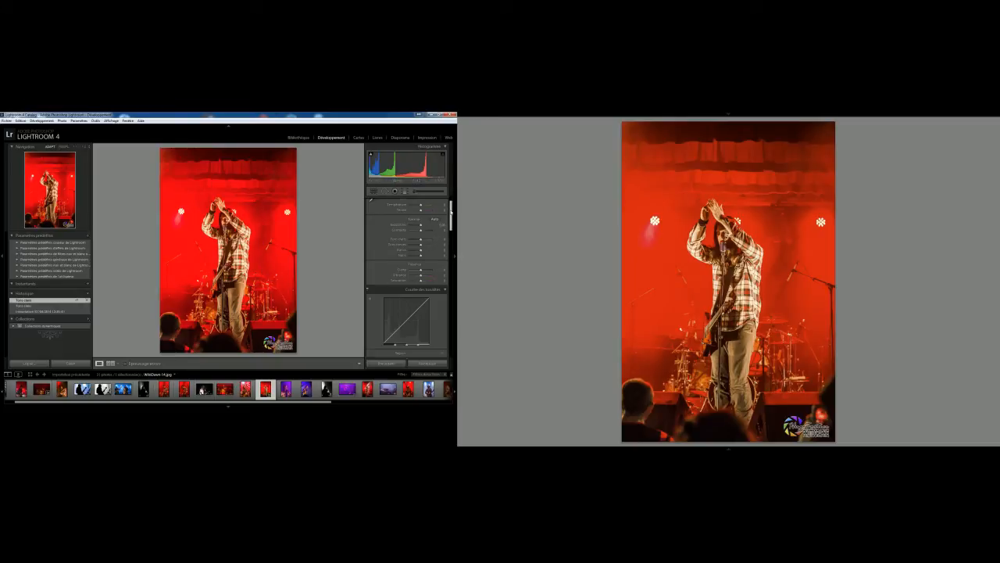
Examine the develop settings from the tone curve through colour, split toning, detail, lens corrections and effects to camera calibration
scroll(437, 234, "down", 3)
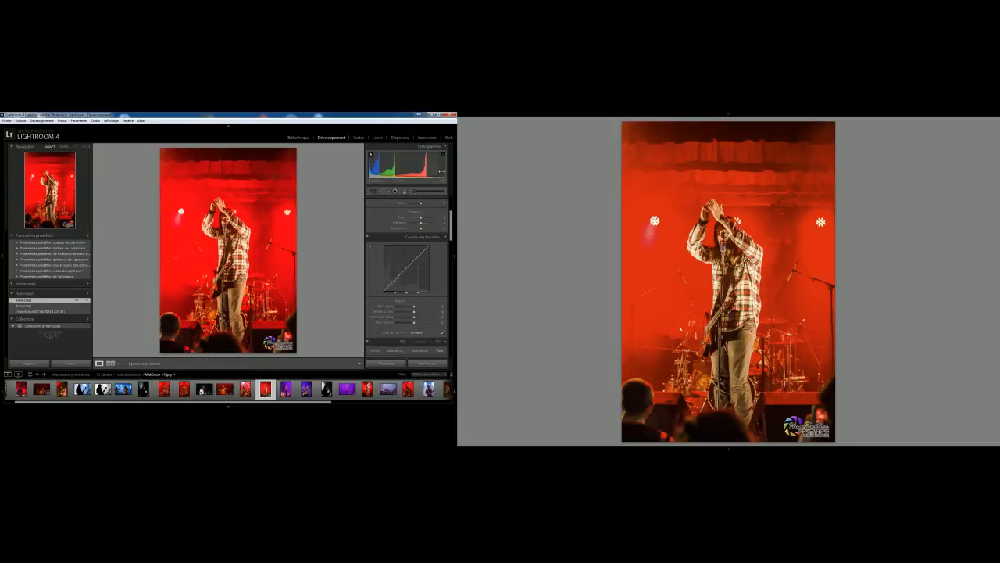
left_click_drag(451, 234, 451, 243)
scroll(411, 264, "down", 3)
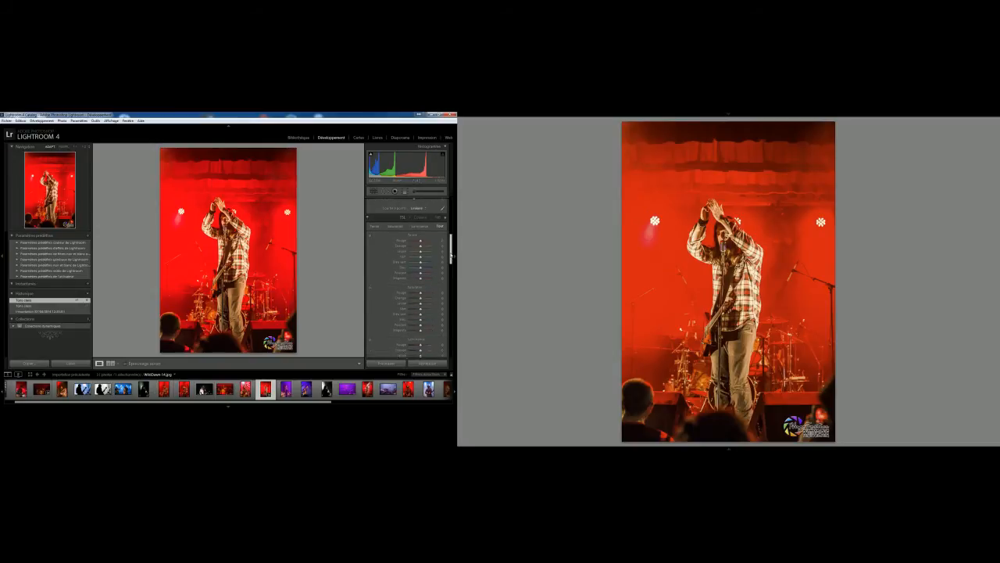
left_click_drag(453, 256, 452, 292)
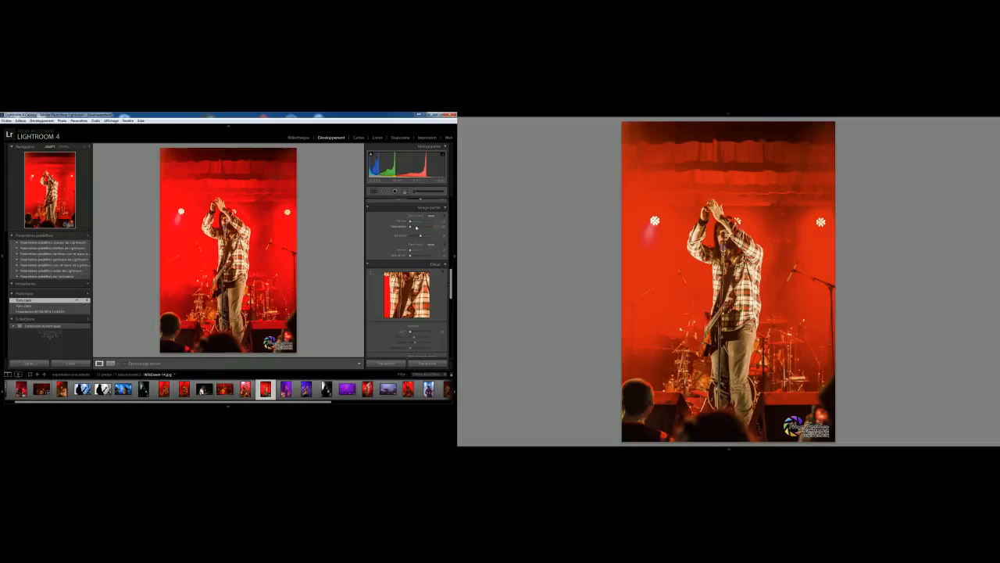
scroll(435, 277, "down", 3)
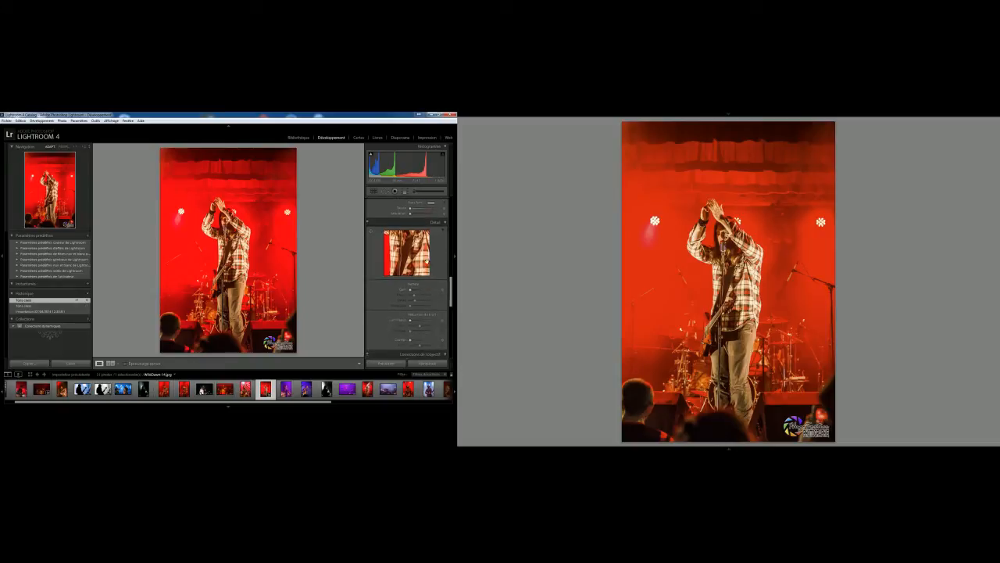
scroll(430, 266, "down", 5)
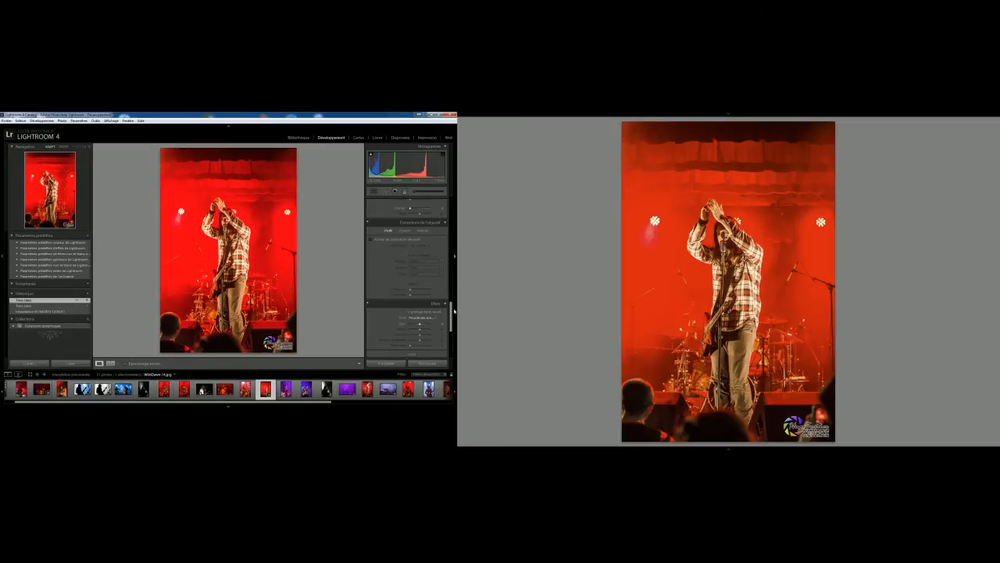
left_click(455, 261)
left_click(455, 261)
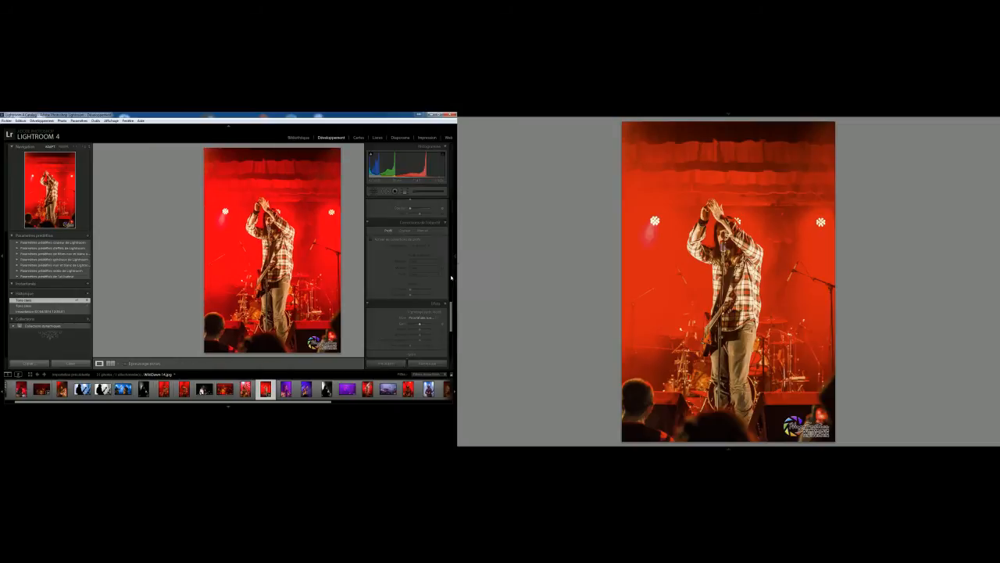
left_click_drag(453, 315, 450, 337)
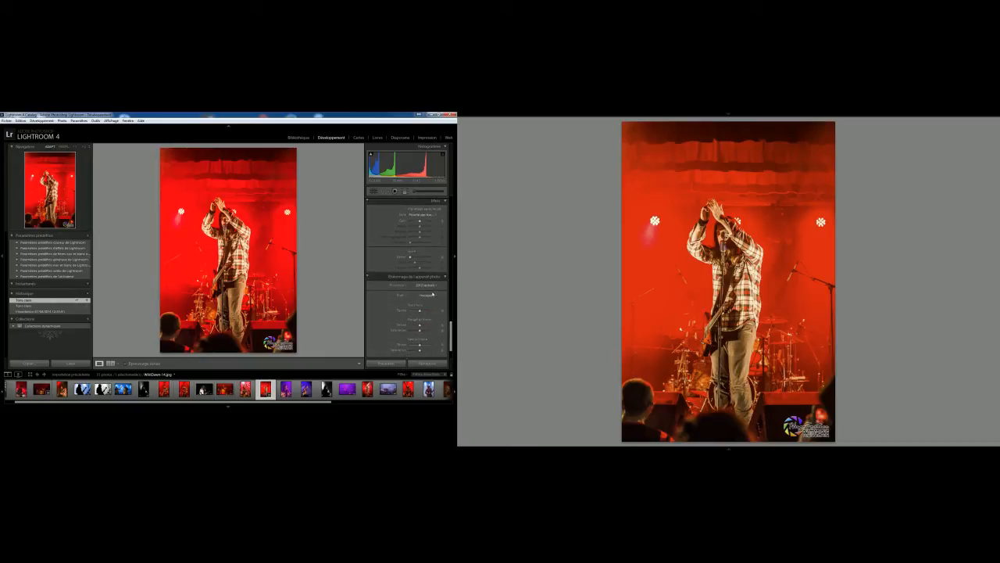
scroll(446, 313, "down", 2)
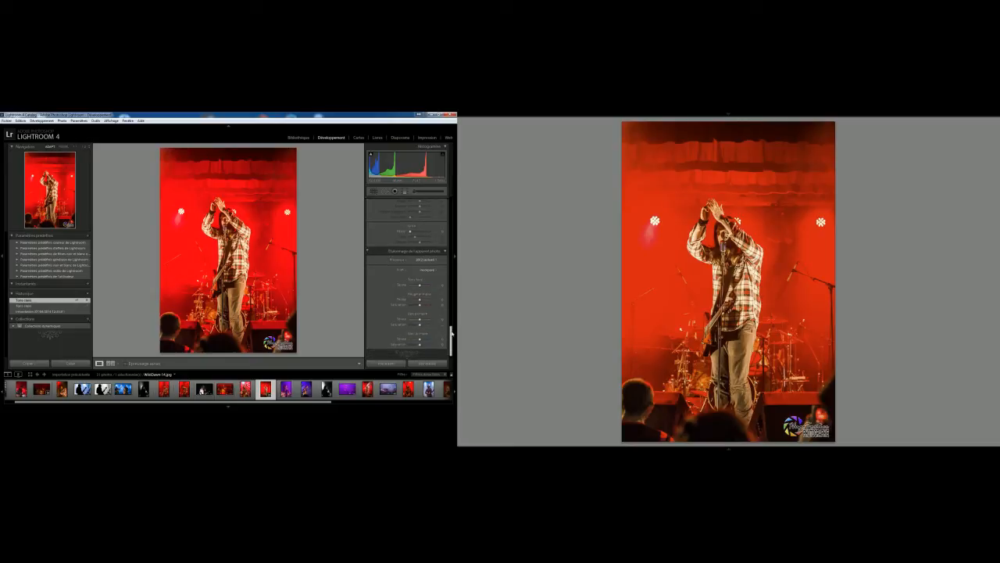
Review the vignette style options in the effects settings and show the Couleur options of the lens corrections
scroll(406, 297, "up", 6)
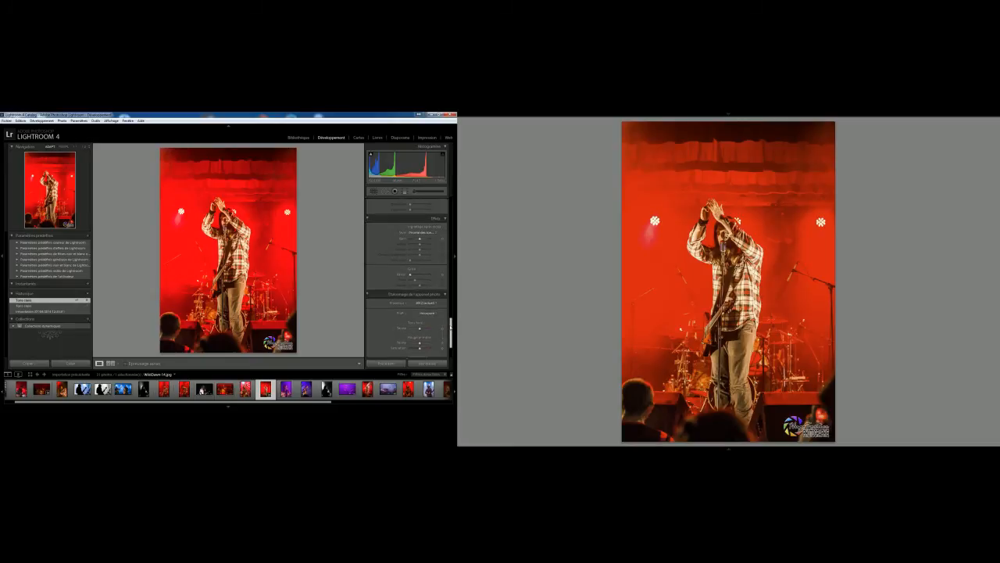
scroll(439, 304, "up", 2)
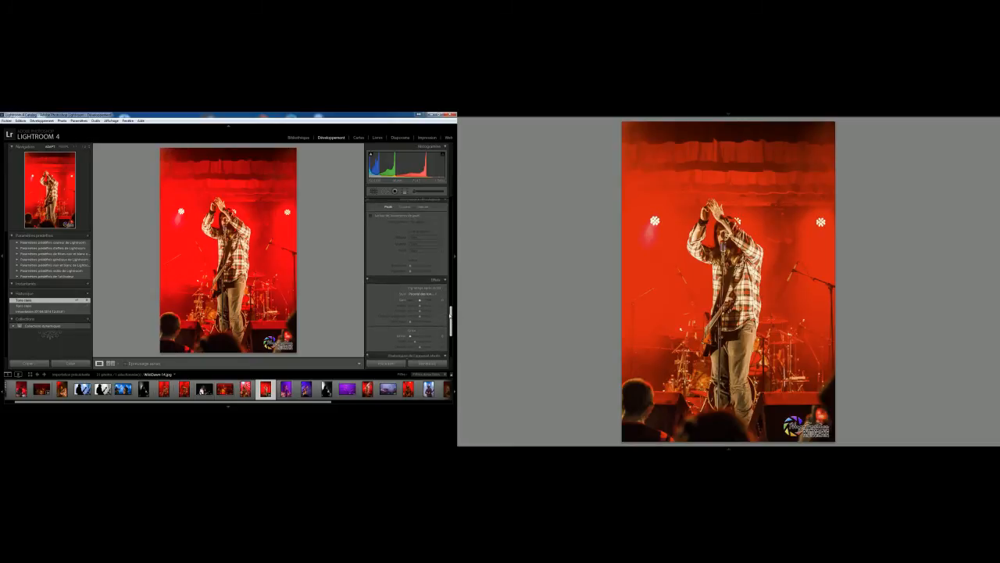
left_click(436, 295)
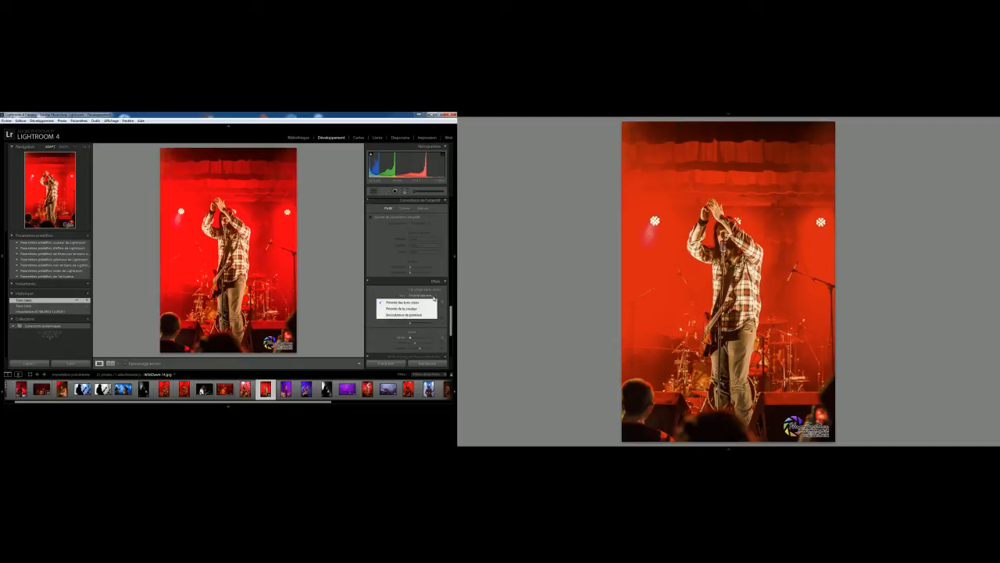
left_click(437, 298)
scroll(436, 290, "up", 3)
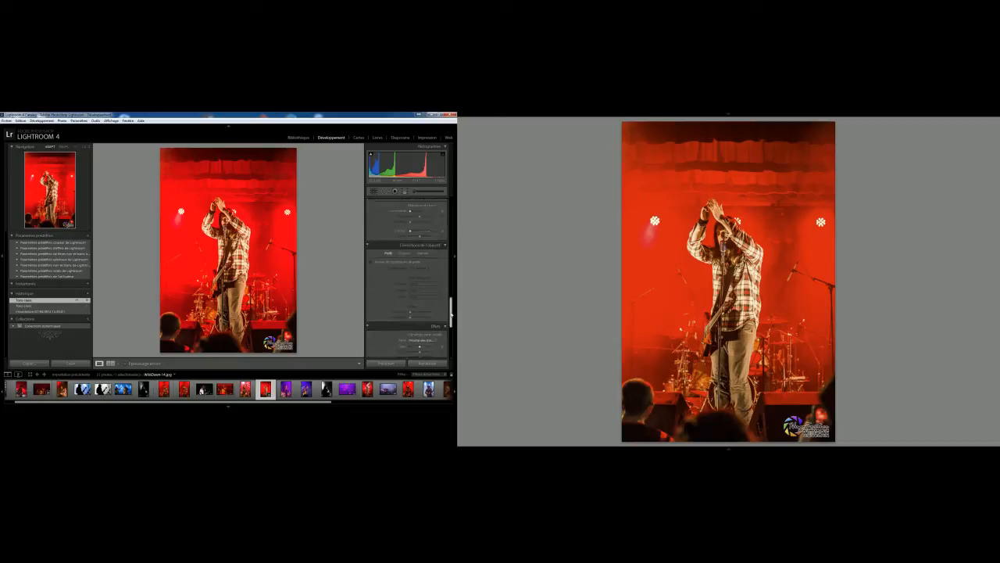
left_click(406, 254)
Preview the photo at a reduced zoom ratio and filling the view, and return it to the fitted size
left_click(79, 147)
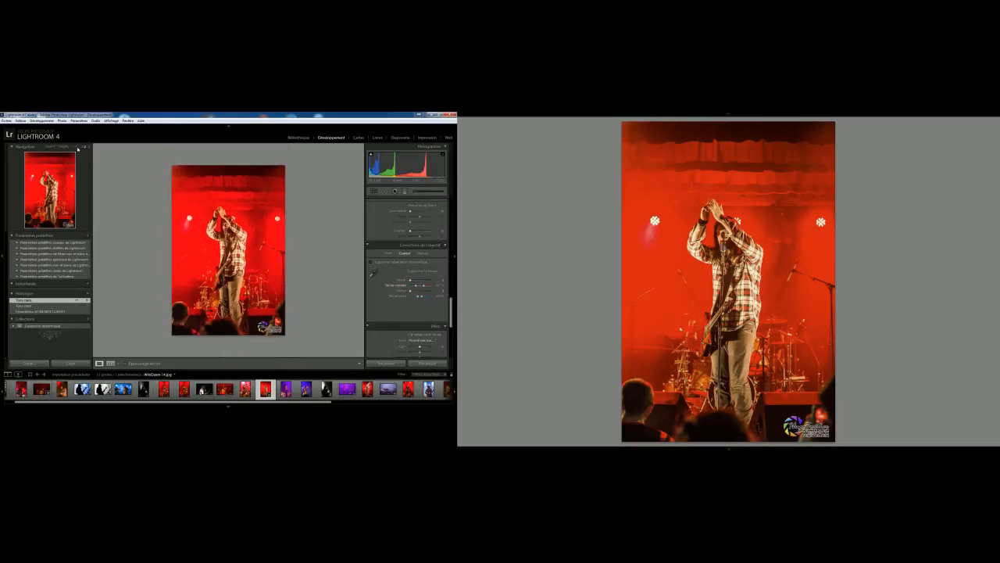
left_click(66, 146)
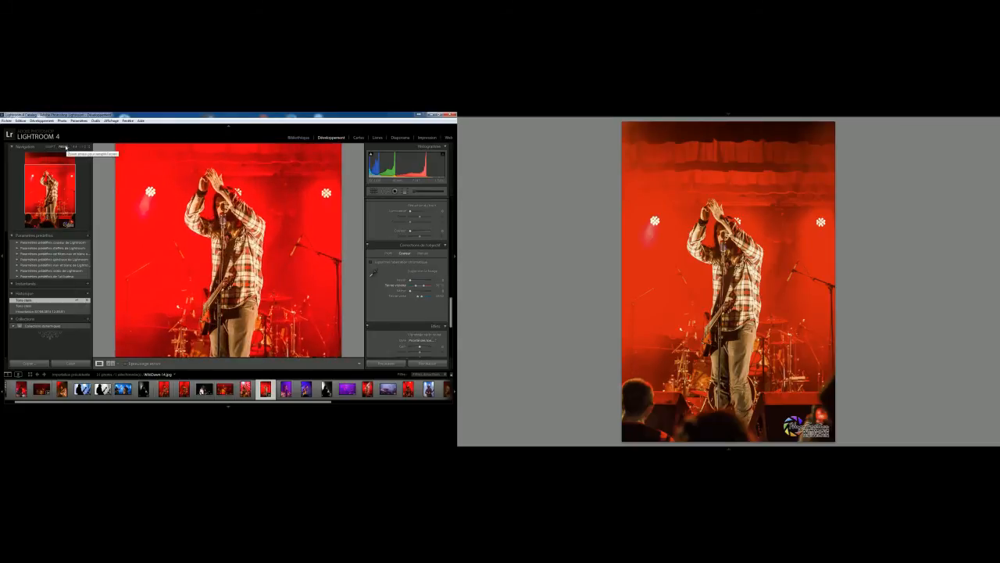
left_click(49, 147)
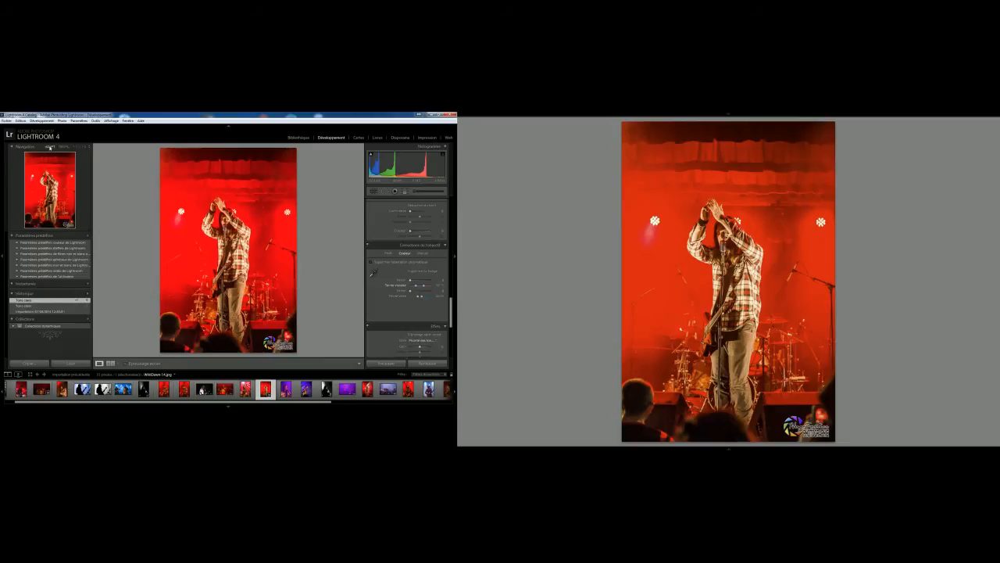
Set the secondary display to Comparaison and select the purple-lit singer for comparison with the sunburst-background photo
mouse_move(592, 118)
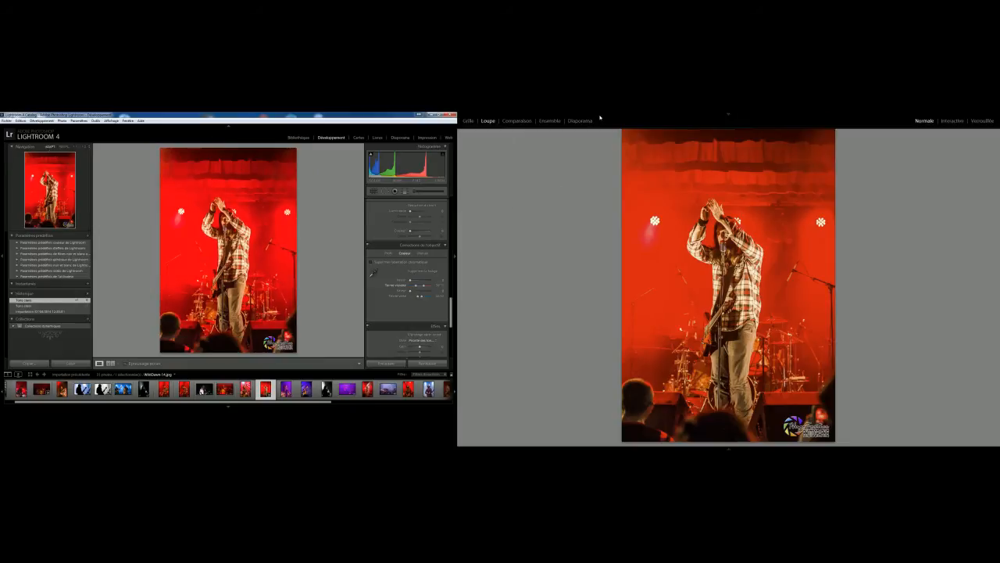
left_click(522, 122)
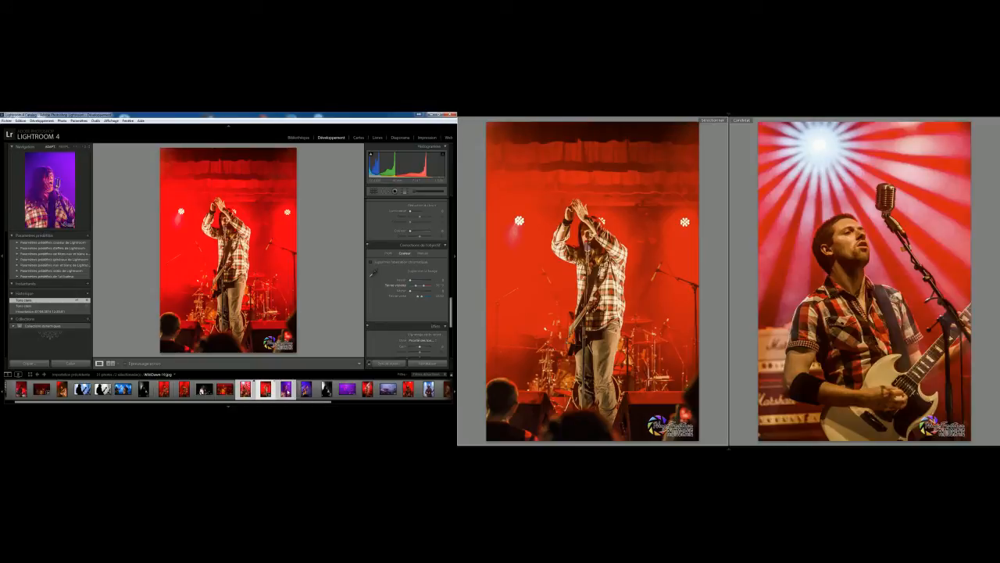
left_click(286, 389)
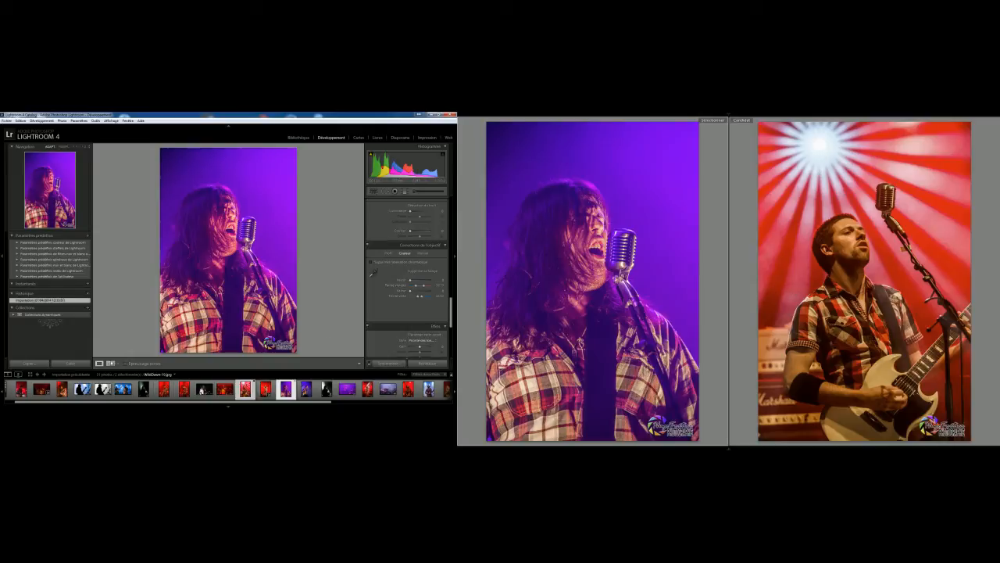
Show the purple-lit singer in a side-by-side before/after view and strongly increase its exposure
left_click(111, 363)
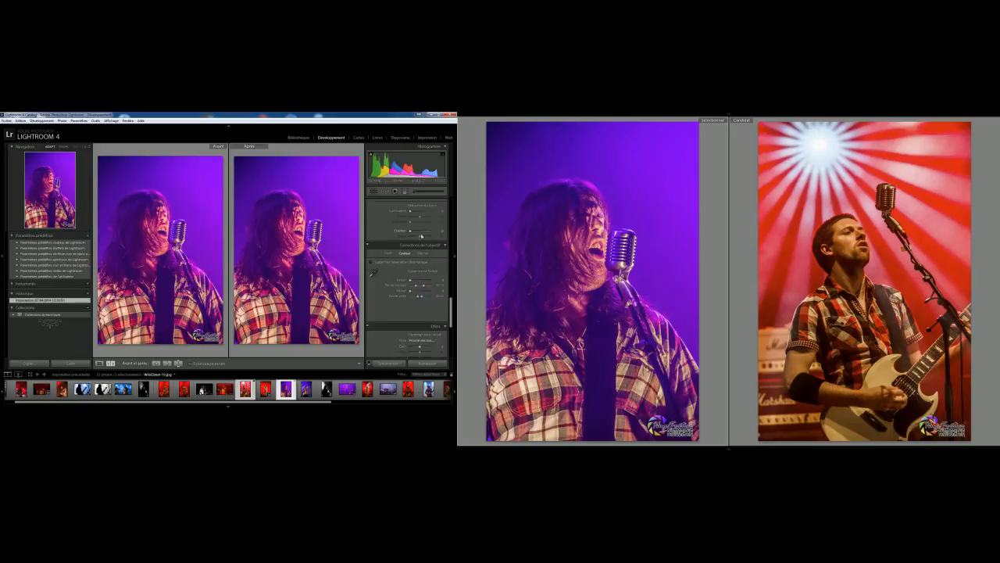
scroll(427, 241, "up", 5)
scroll(425, 243, "up", 5)
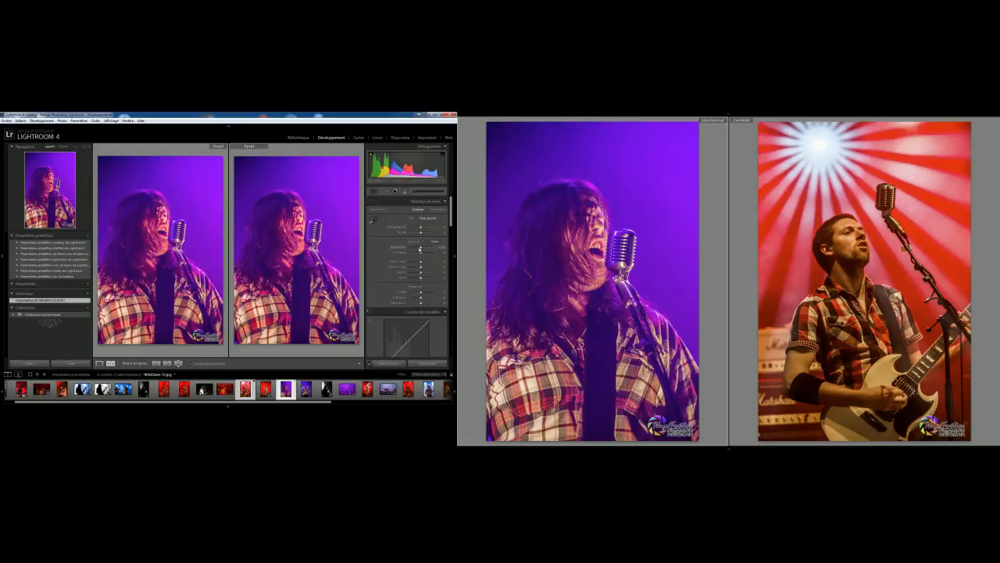
left_click_drag(420, 247, 426, 247)
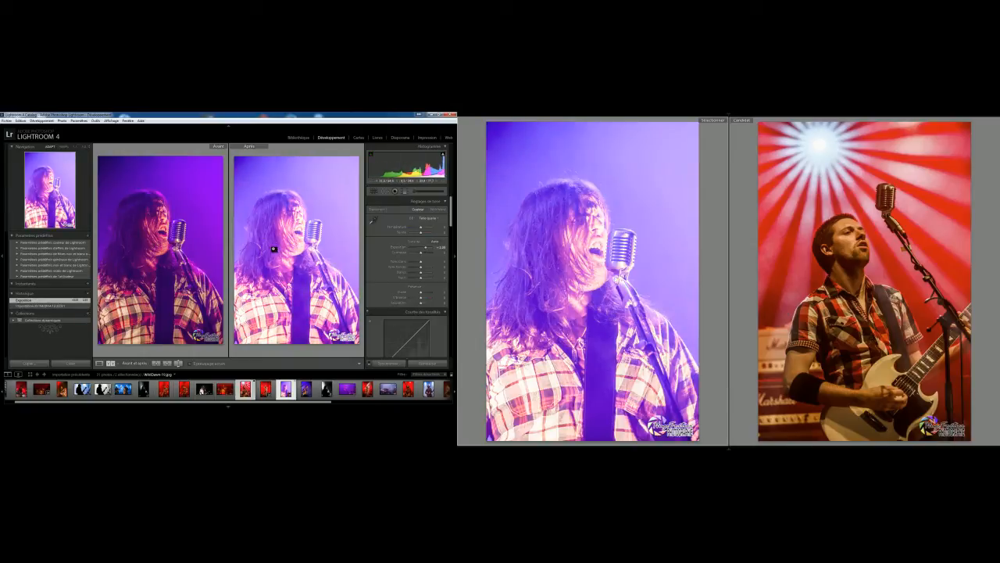
Cycle the purple-lit singer through the remaining before/after layouts, including vertical and horizontal splits, and return to the single-photo view
left_click(110, 364)
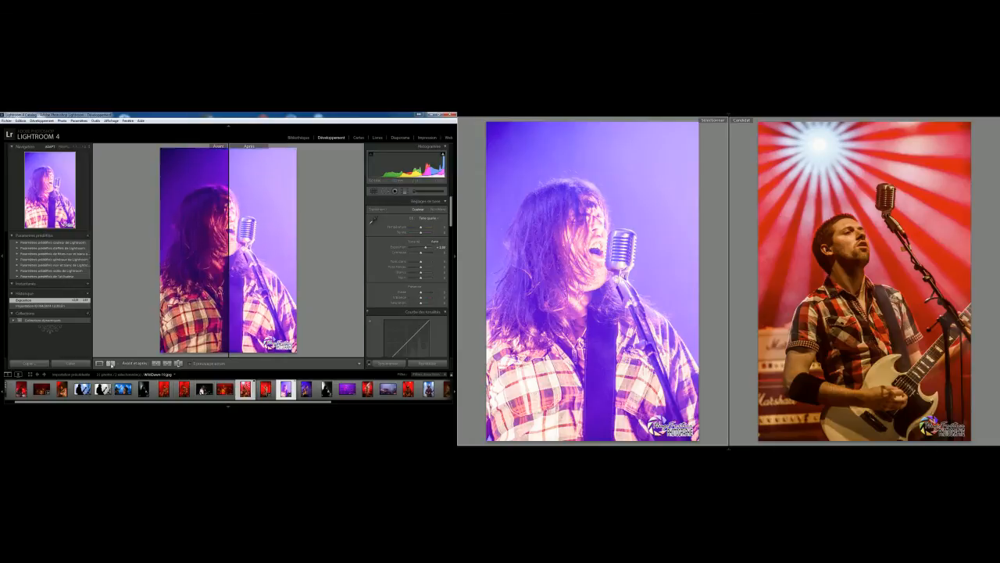
left_click(110, 364)
left_click(110, 363)
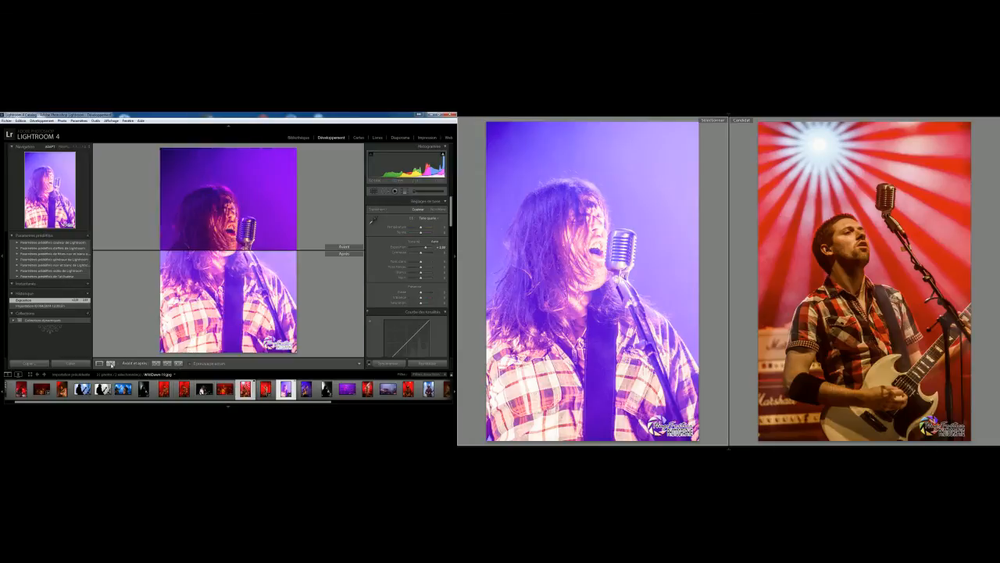
left_click(110, 363)
left_click(99, 363)
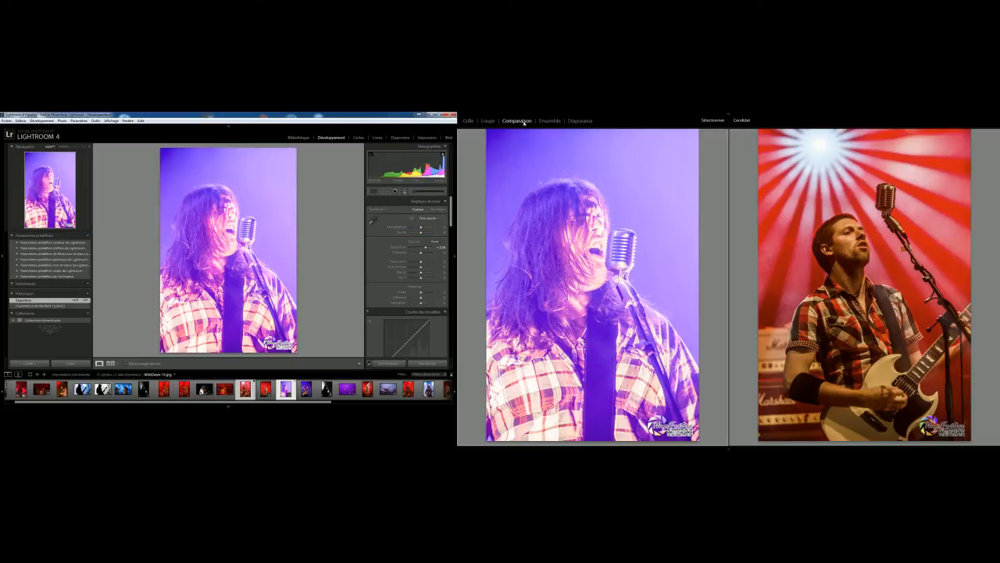
Set the secondary display to Ensemble and add the red-lit standing performer, the blue-lit guitarist and the black-and-white guitarist to the selection
left_click(549, 121)
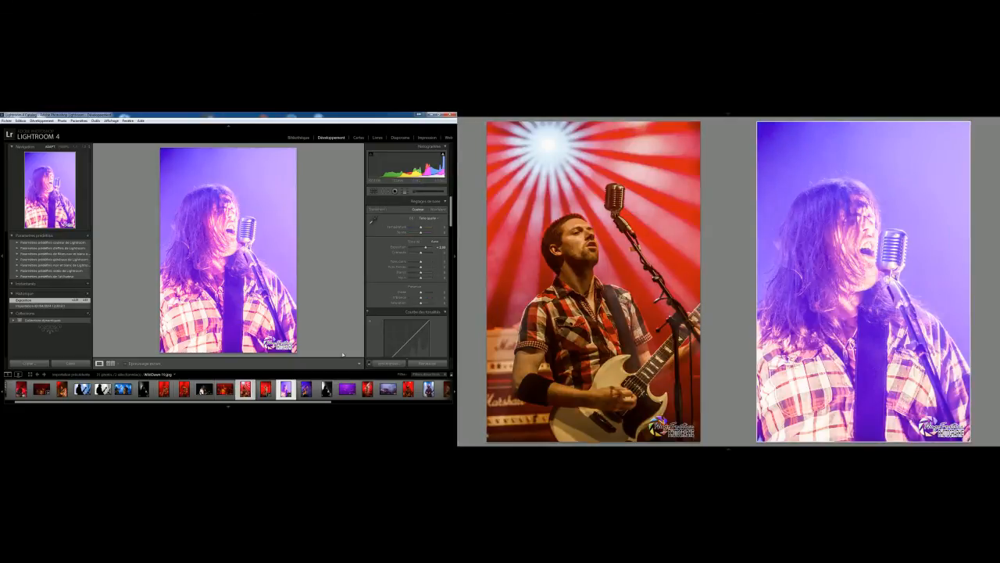
left_click(265, 388, "ctrl")
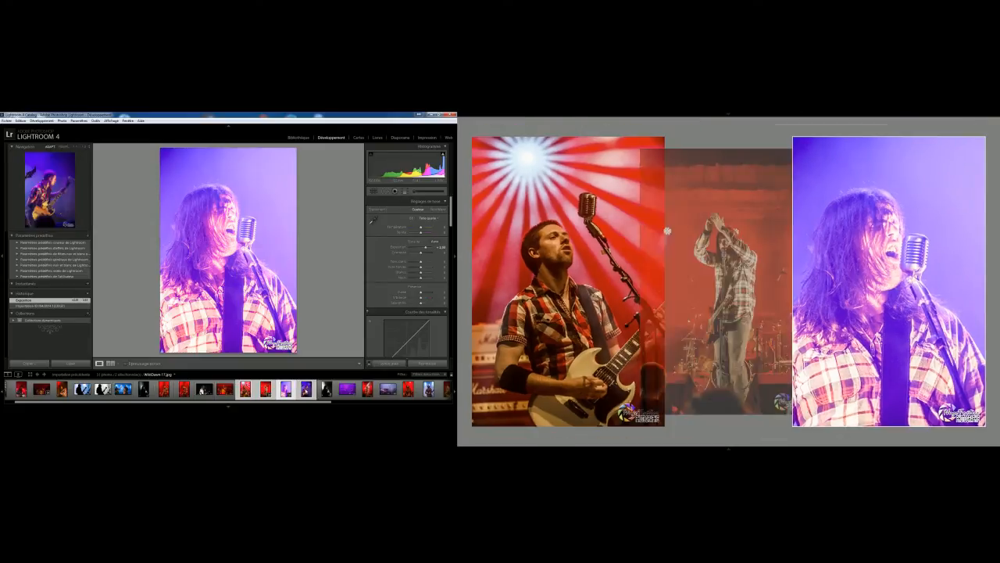
left_click(306, 388, "ctrl")
left_click(326, 388, "ctrl")
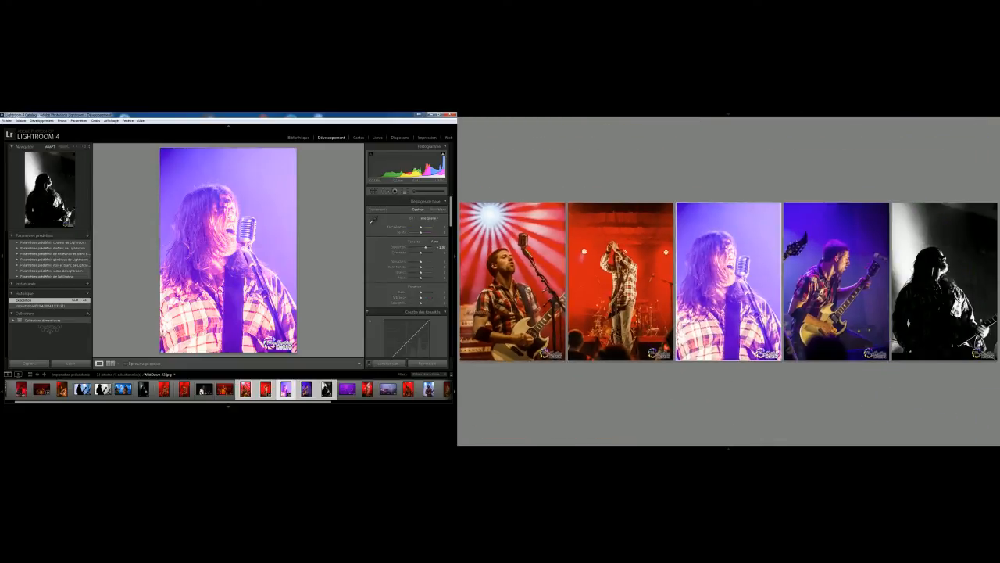
Remove the purple-lit singer from the selection, and extend it to all photos from the sunburst guitarist through the red-lit guitarist after the drummer
left_click(279, 395, "ctrl")
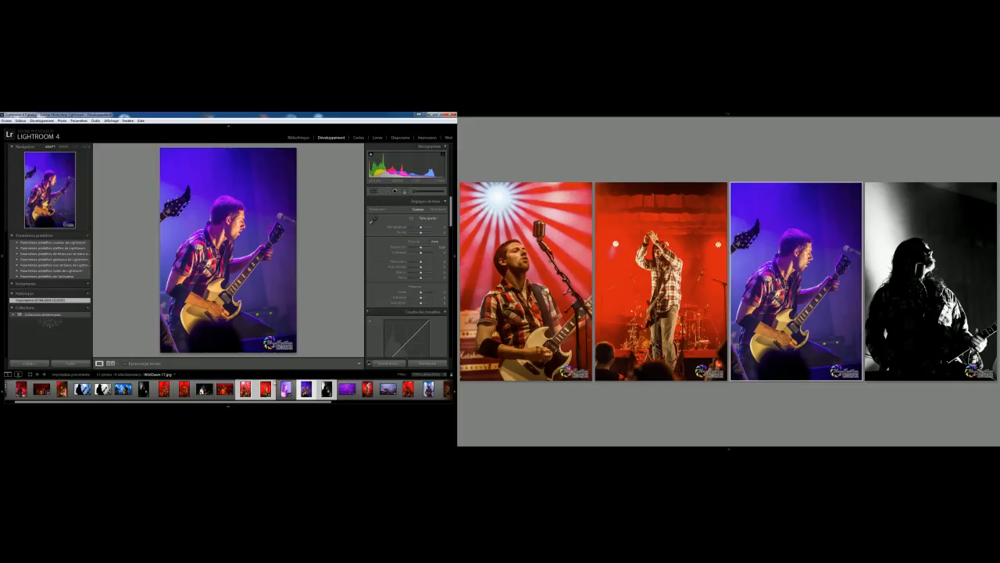
left_click(280, 394, "ctrl")
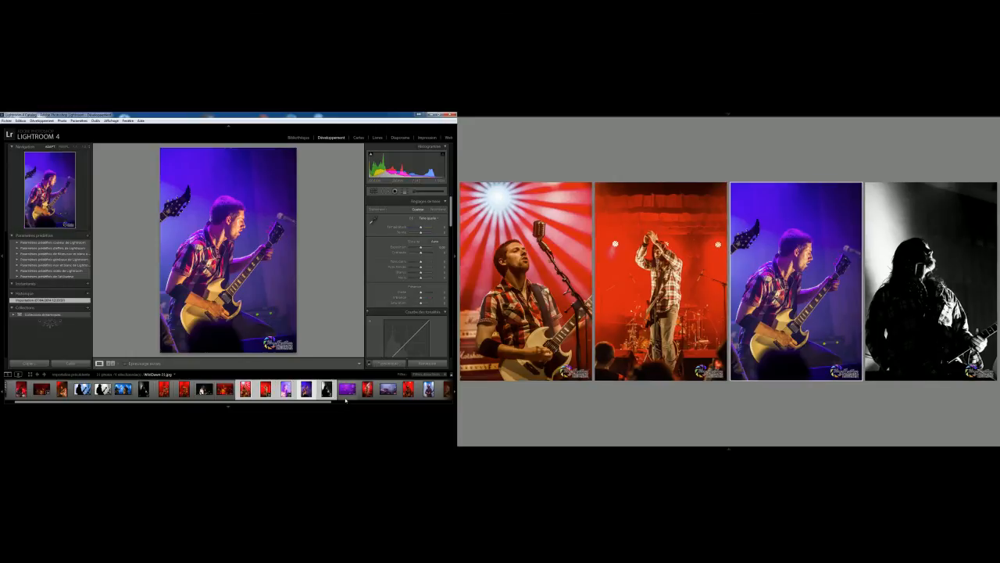
left_click(369, 395, "shift")
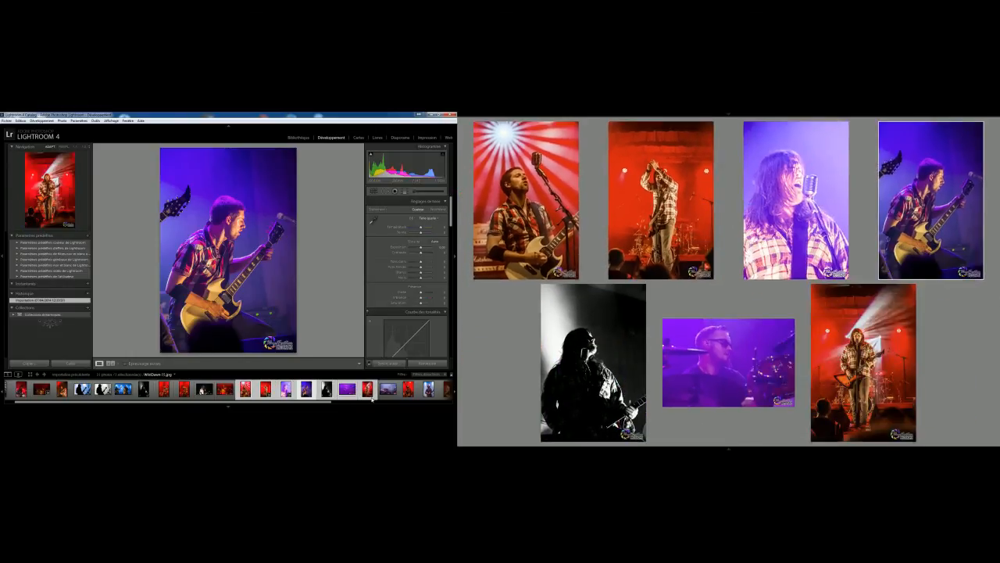
Narrow the Ensemble display to the sunburst-background guitarist and the purple-lit drummer by removing the other five photos
left_click(643, 438)
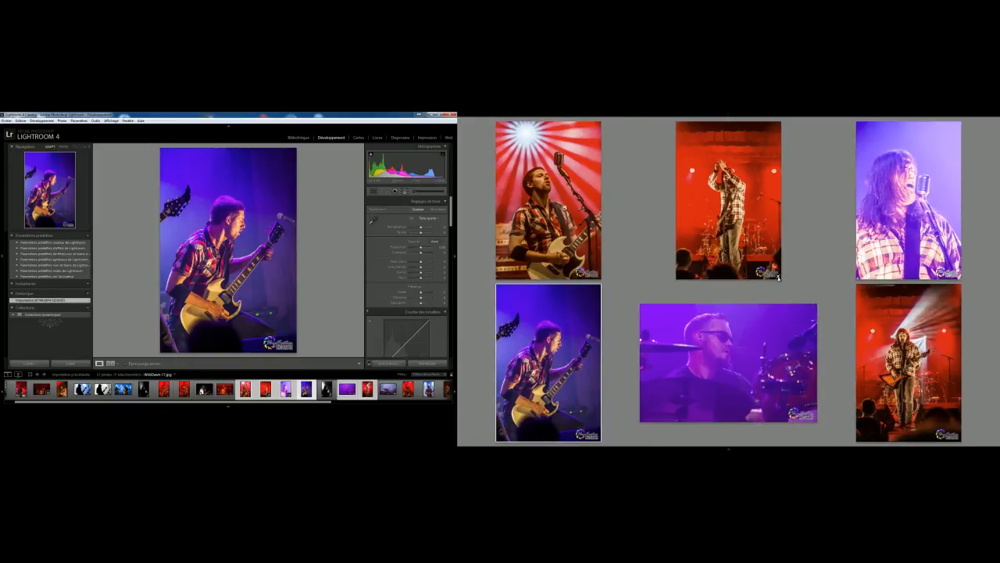
left_click(776, 272)
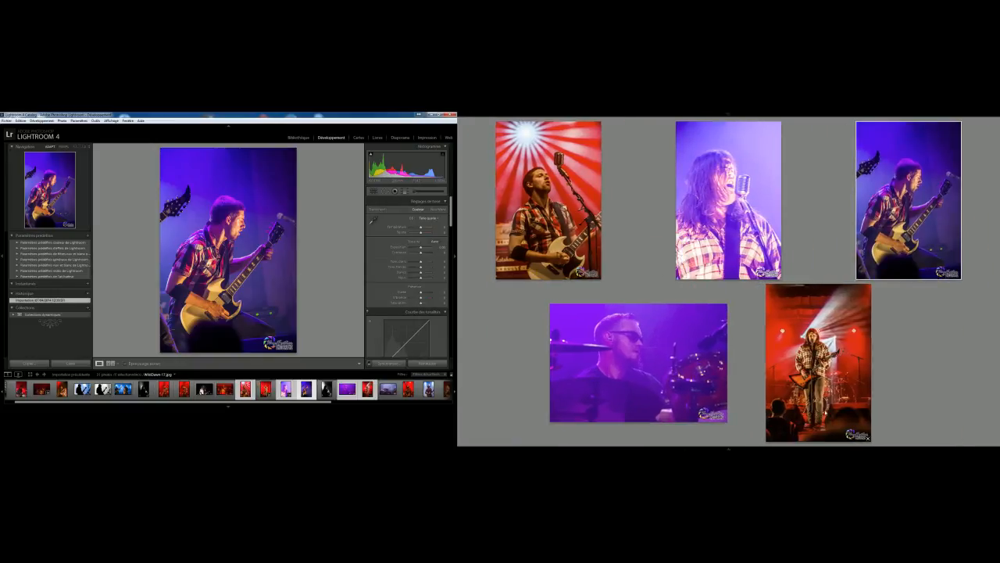
left_click(867, 439)
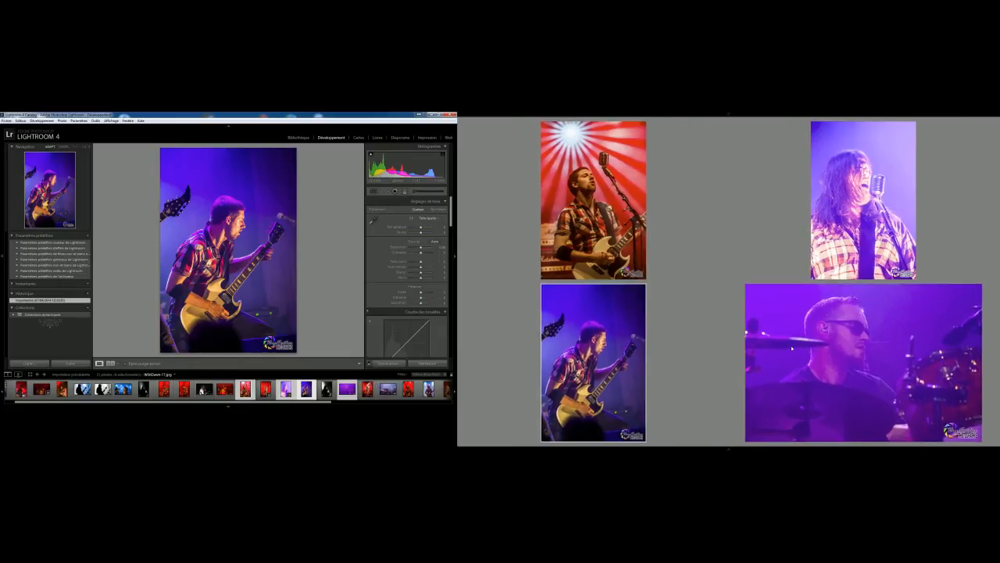
left_click(643, 439)
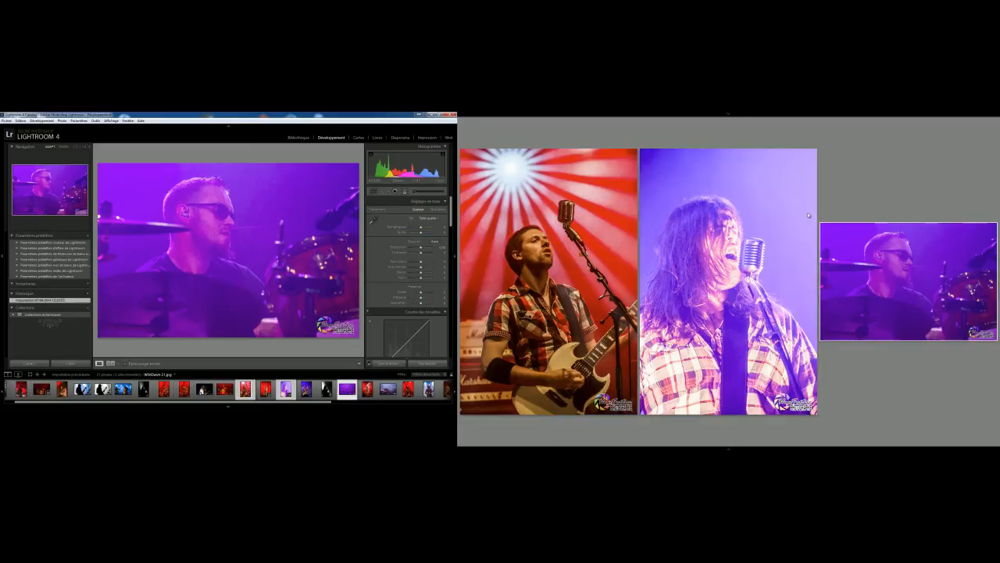
left_click(813, 410)
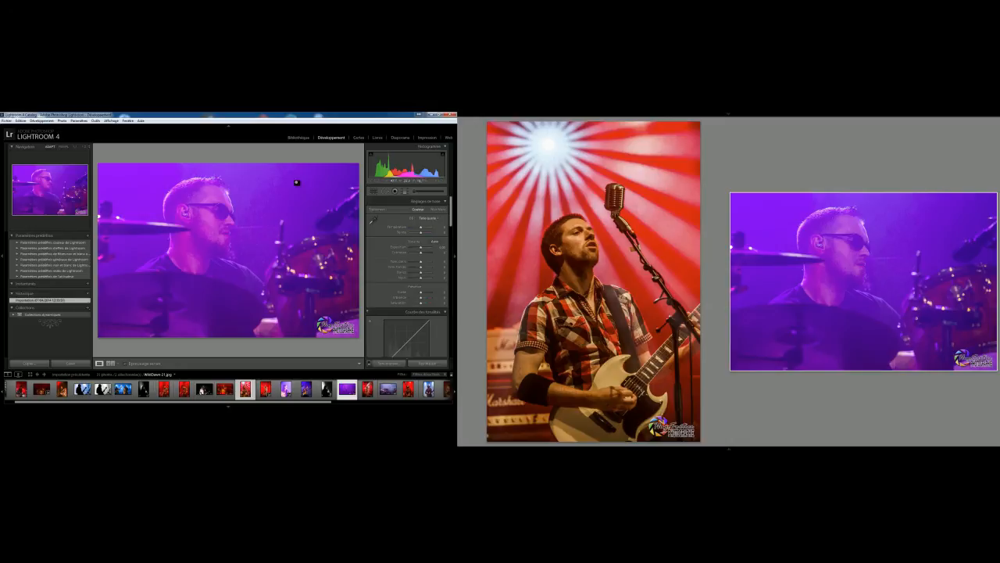
Show the photo book layout in the Livres module and the slideshow layout in the Diaporama module
left_click(375, 137)
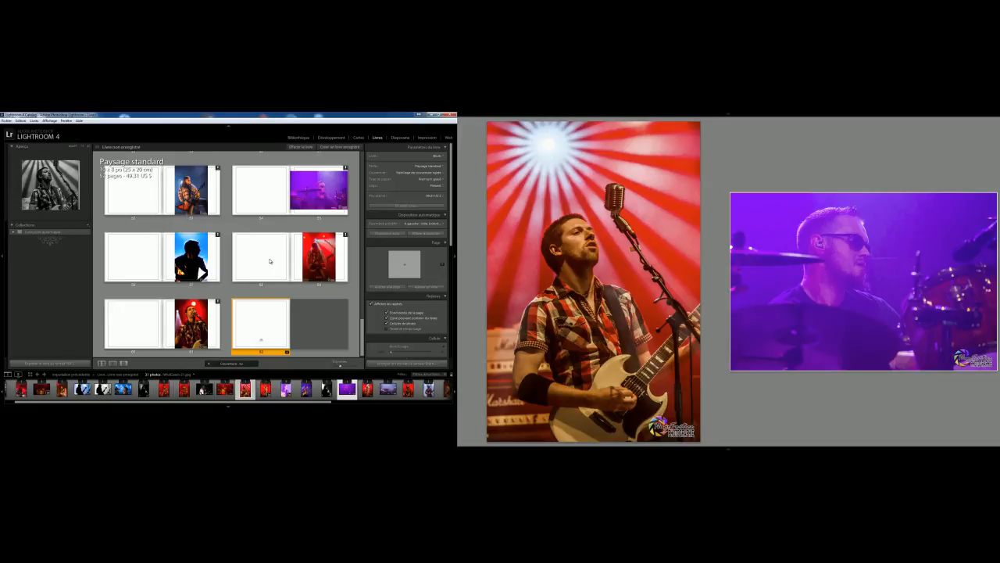
left_click(400, 138)
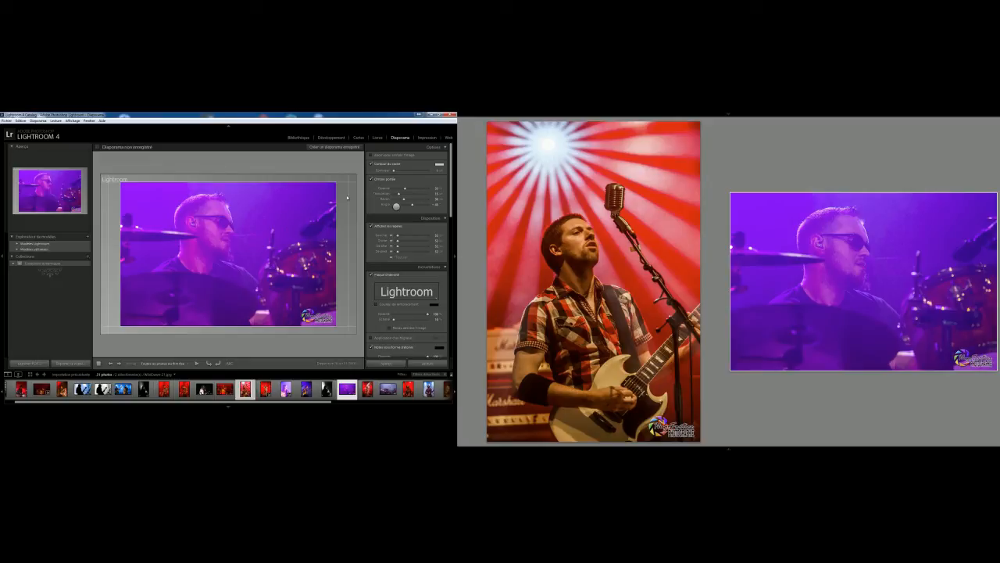
Open the Impression module and review its print layout, page and output settings
left_click(427, 138)
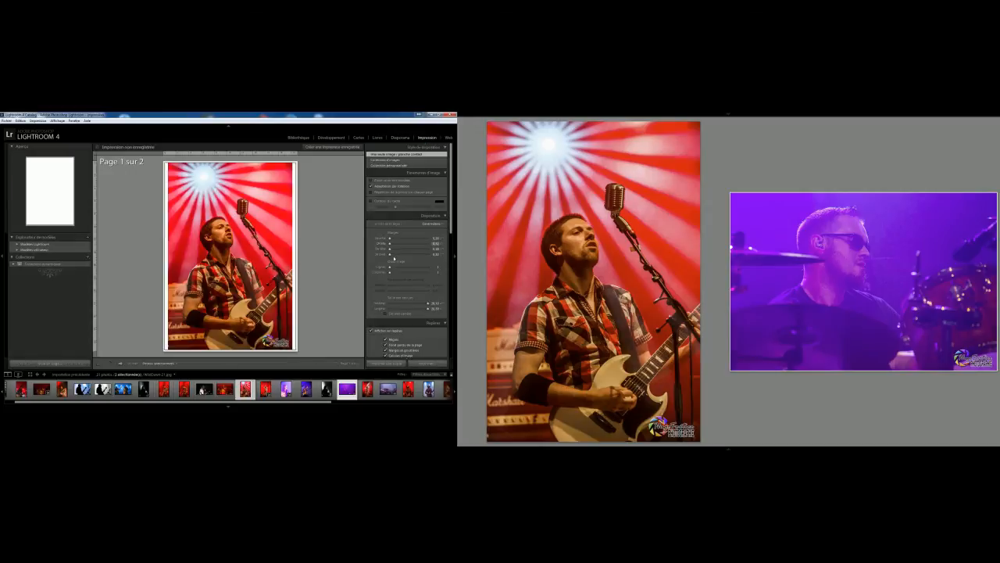
scroll(391, 232, "down", 10)
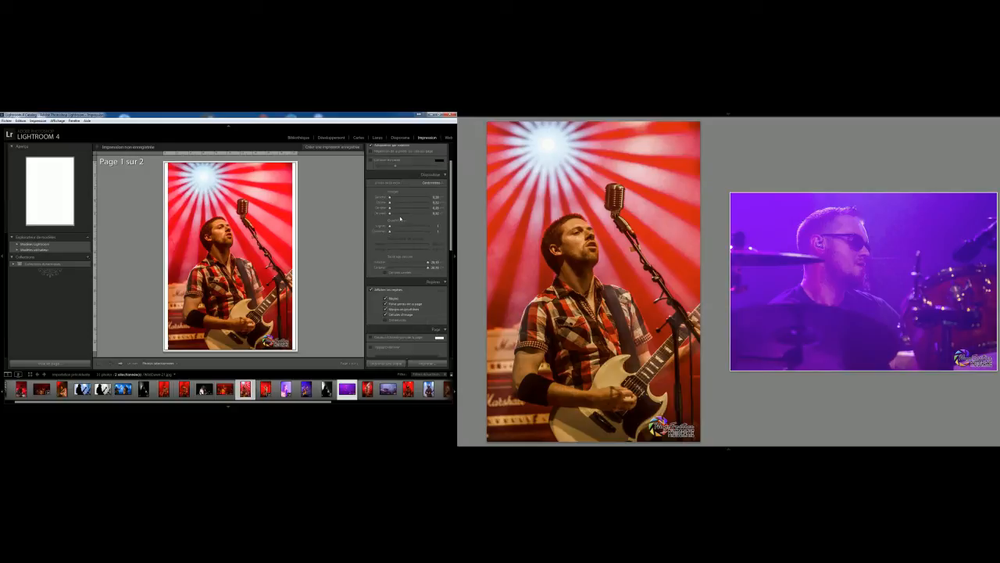
scroll(400, 219, "down", 3)
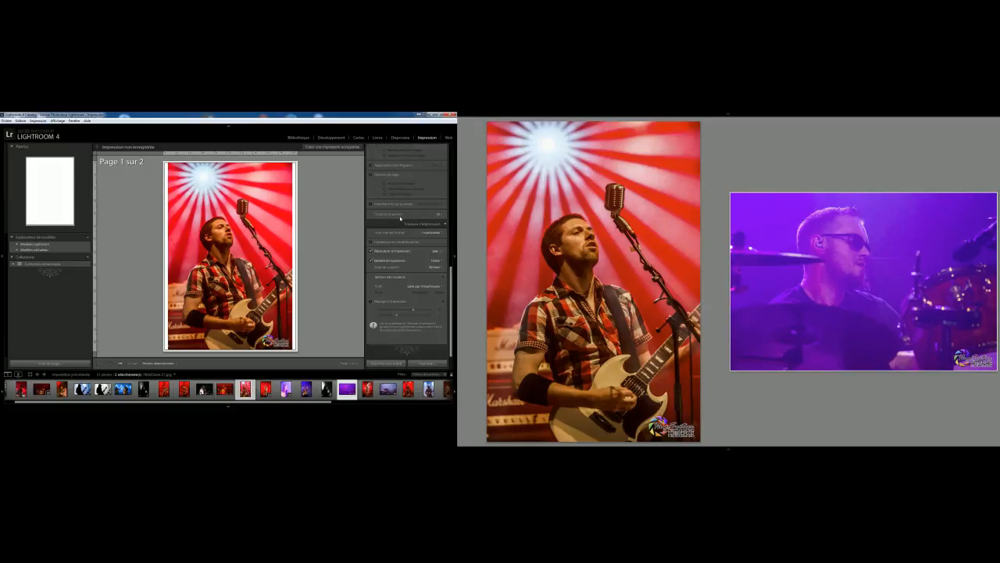
scroll(400, 219, "up", 10)
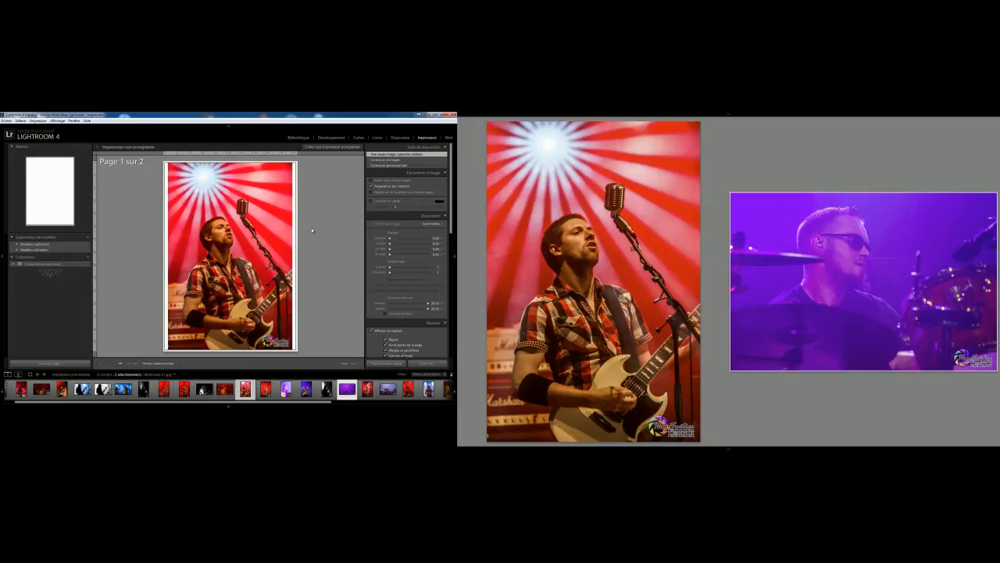
Preview the dark backlit musician's photo in the Web module's HTML gallery and return to the Développement module
key("ctrl+alt+7")
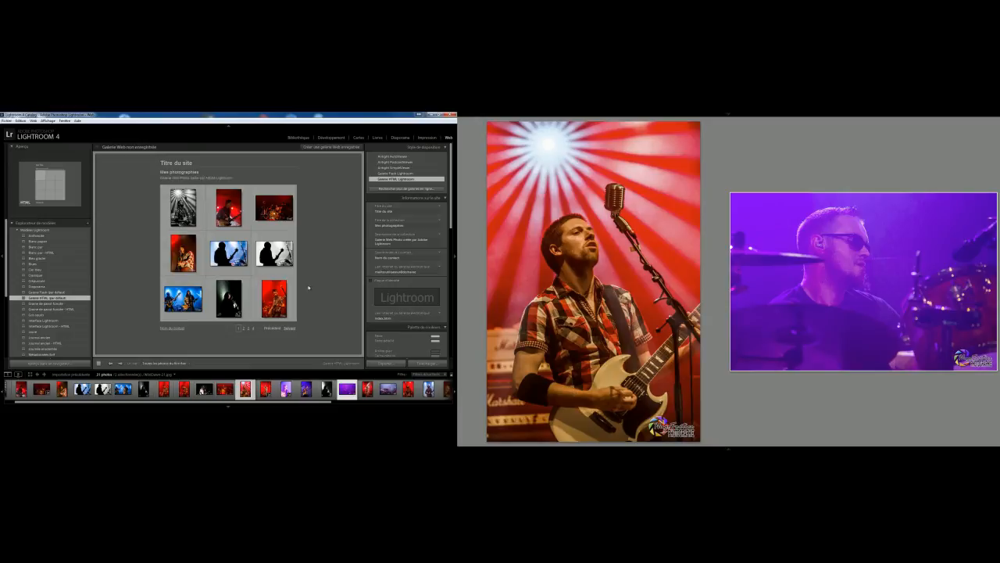
left_click(229, 298)
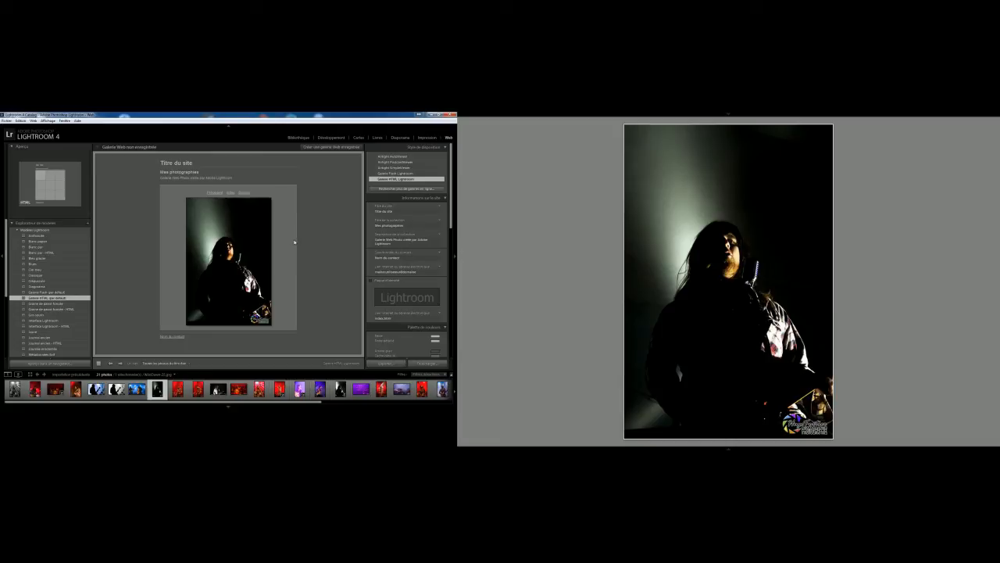
left_click(332, 137)
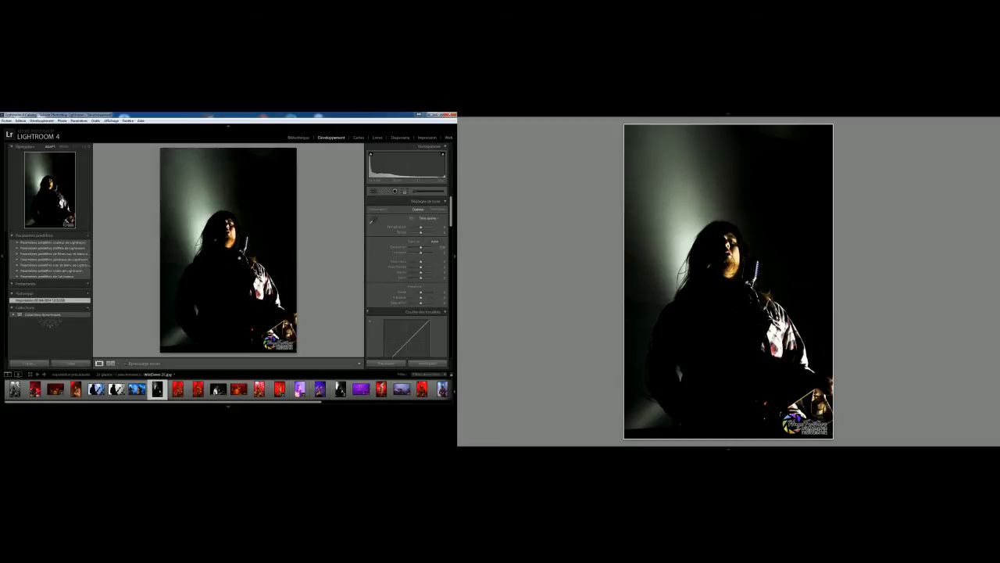